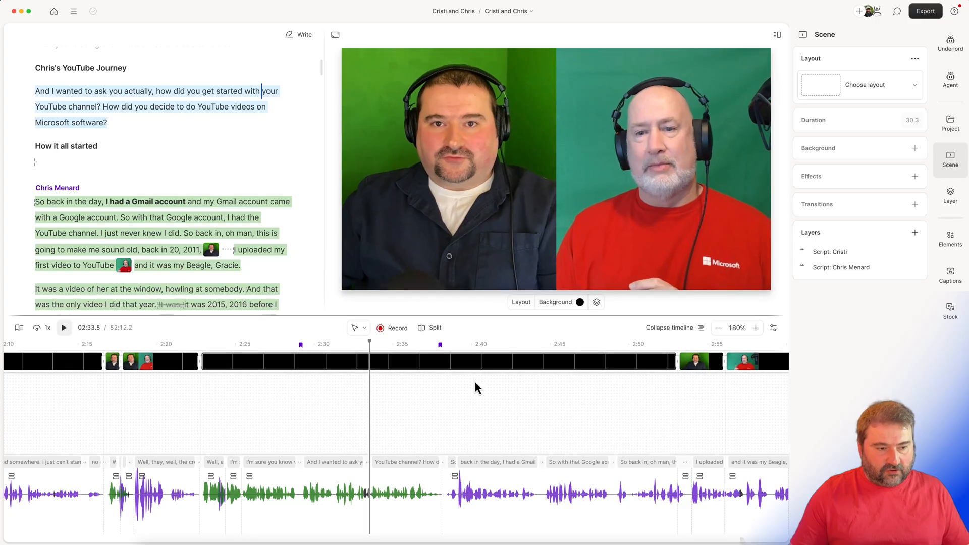
Add captions in the Bold: Yellow highlight style to all scenes
key(alt+t)
key(alt+t)
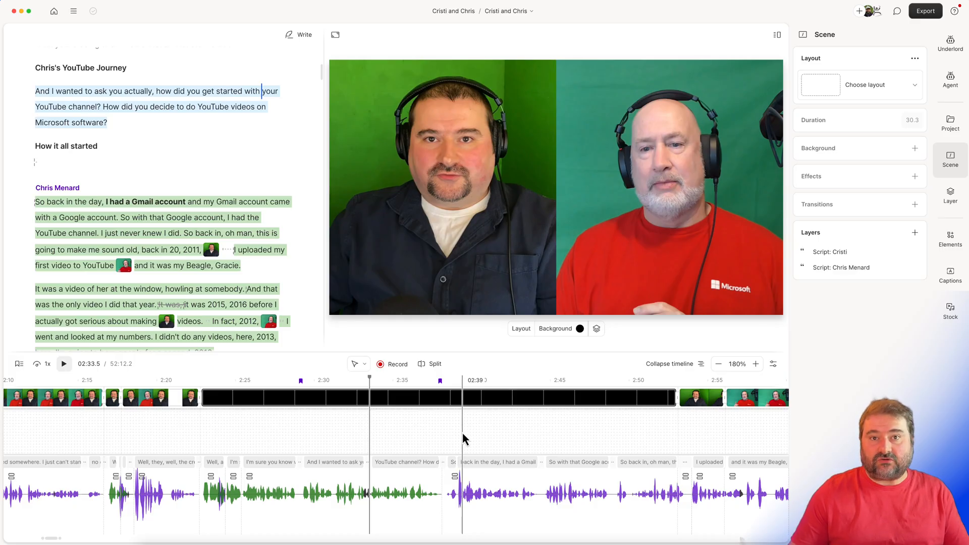
click(950, 276)
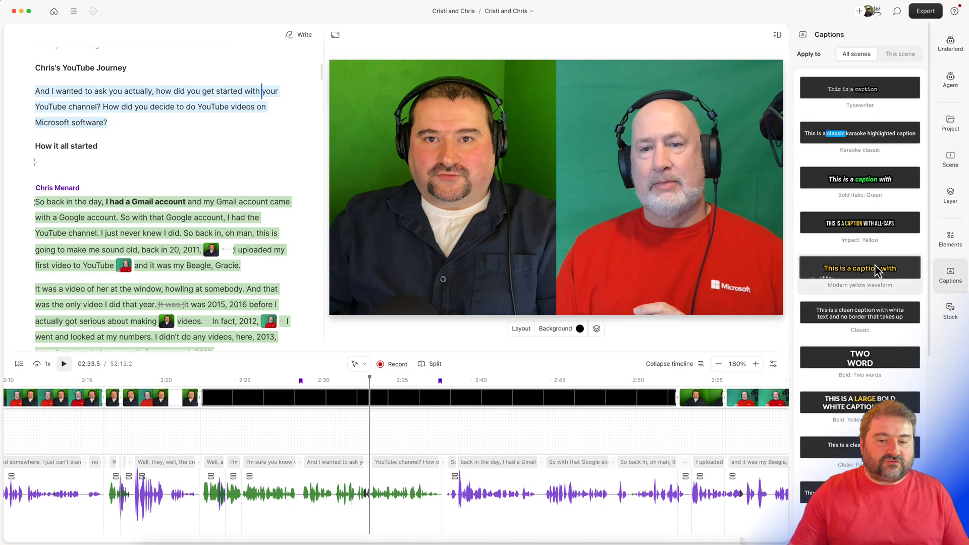
click(854, 410)
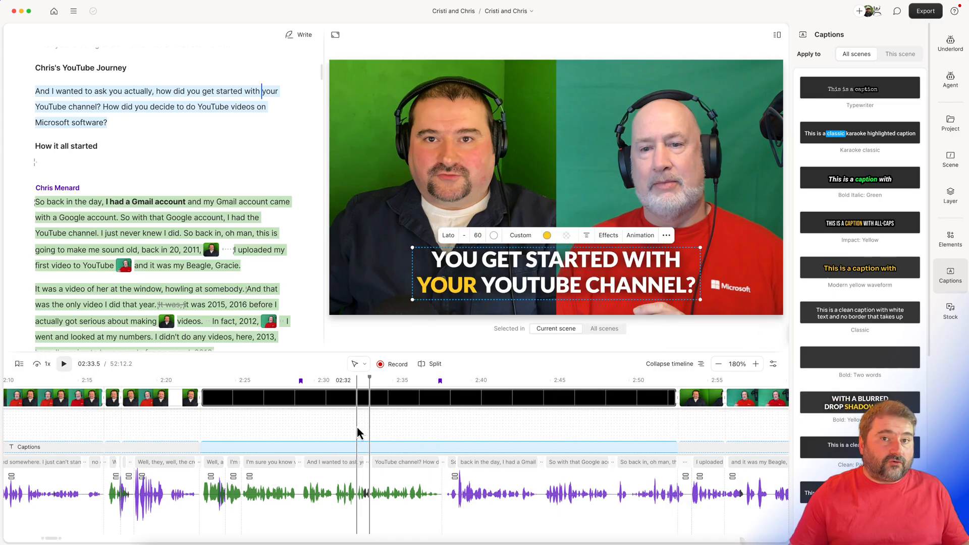
Play the scene from about 2:31 to check how the captions follow the speech
click(335, 424)
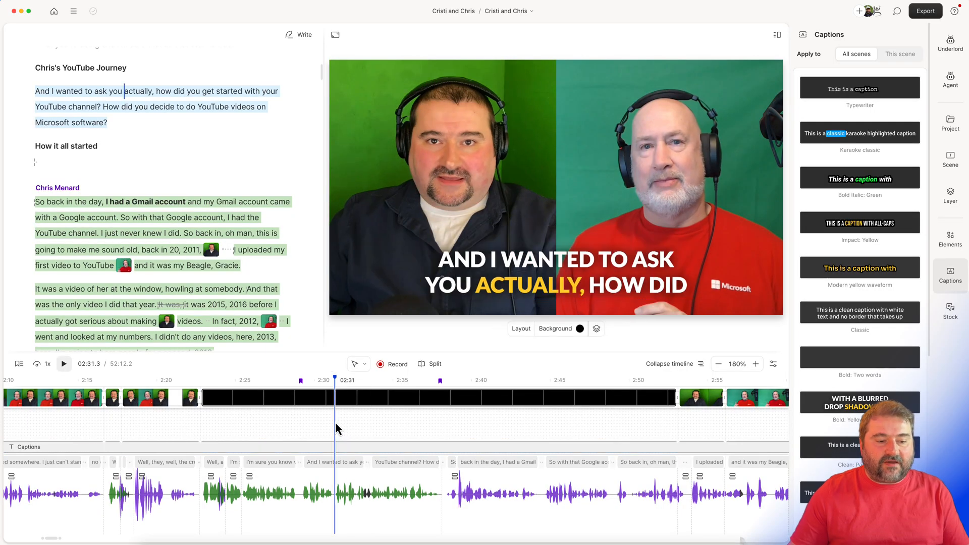
click(343, 425)
key(space)
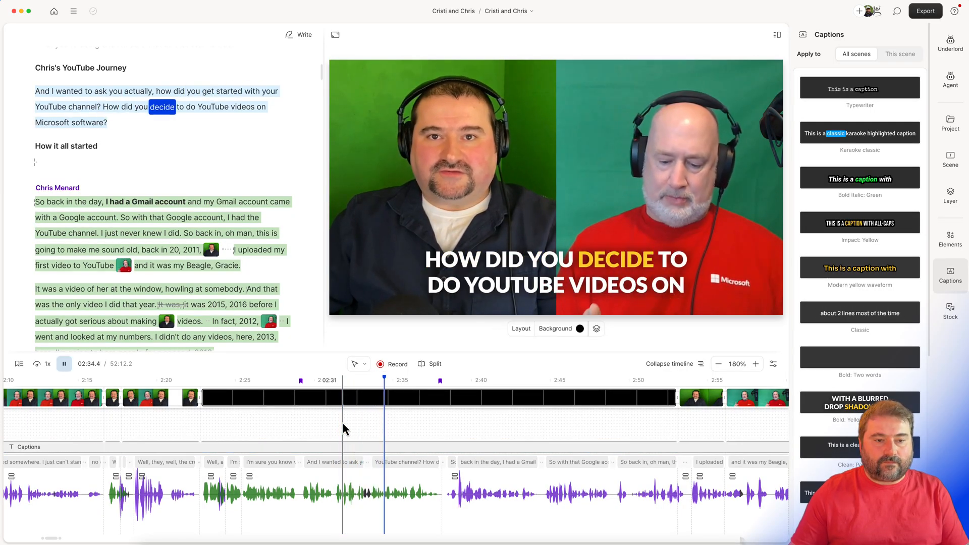
key(space)
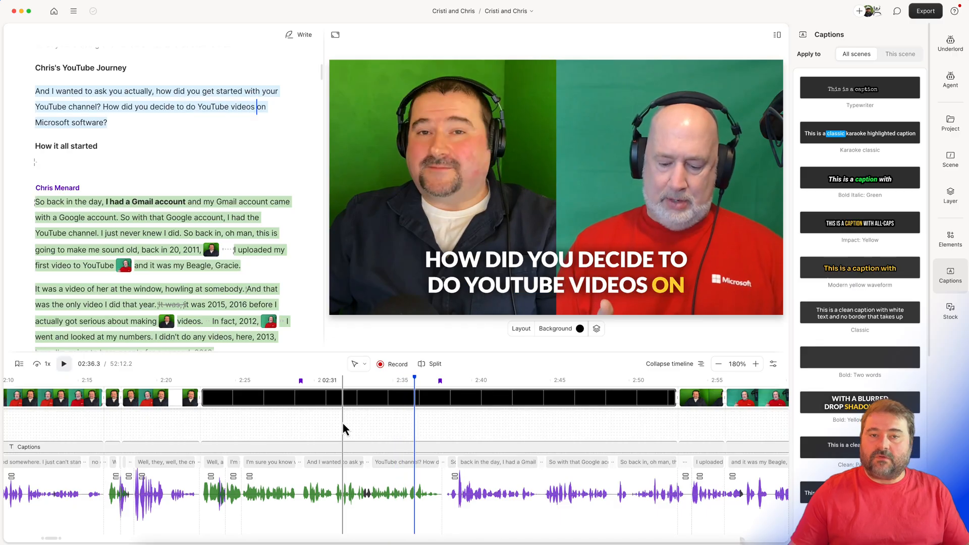
Reduce the height of the caption box so that it fits a single line of text
click(559, 258)
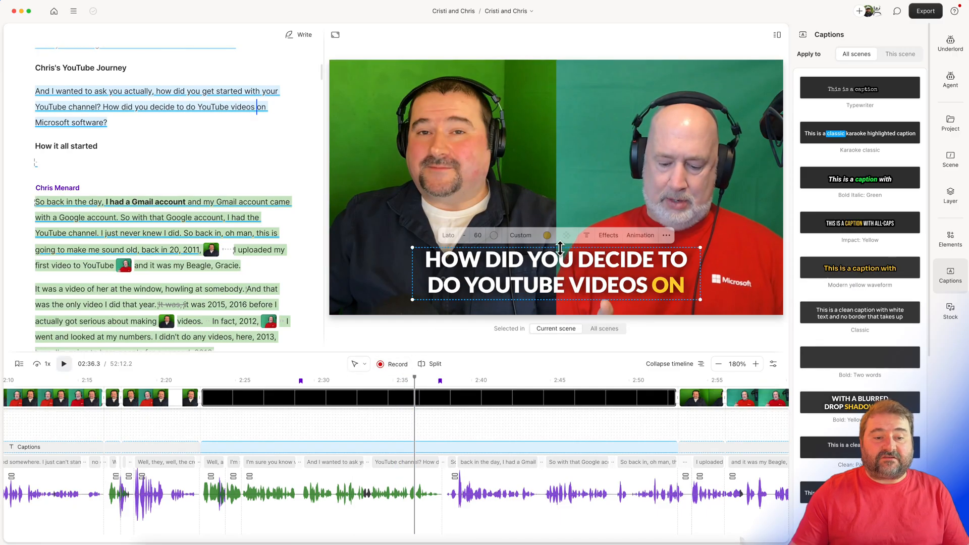
drag(561, 257, 563, 271)
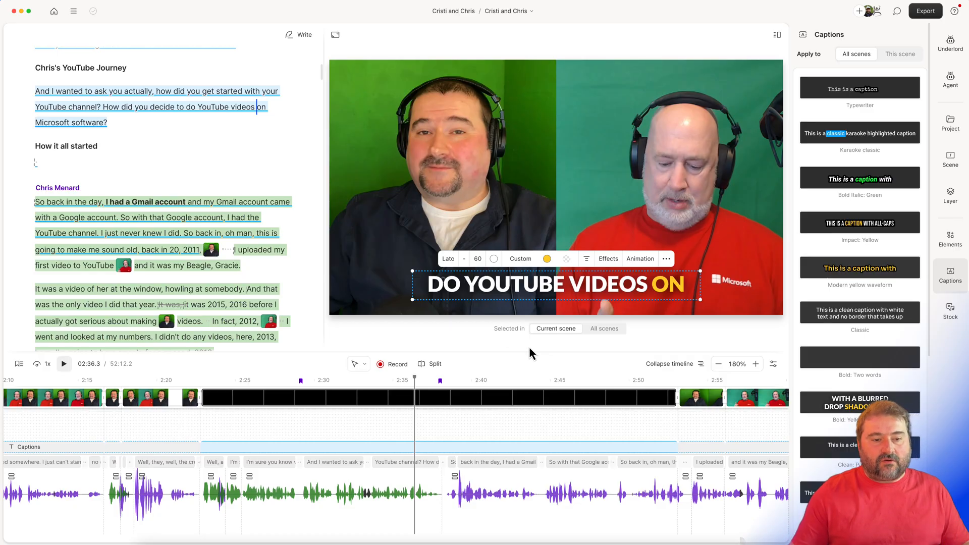
click(413, 434)
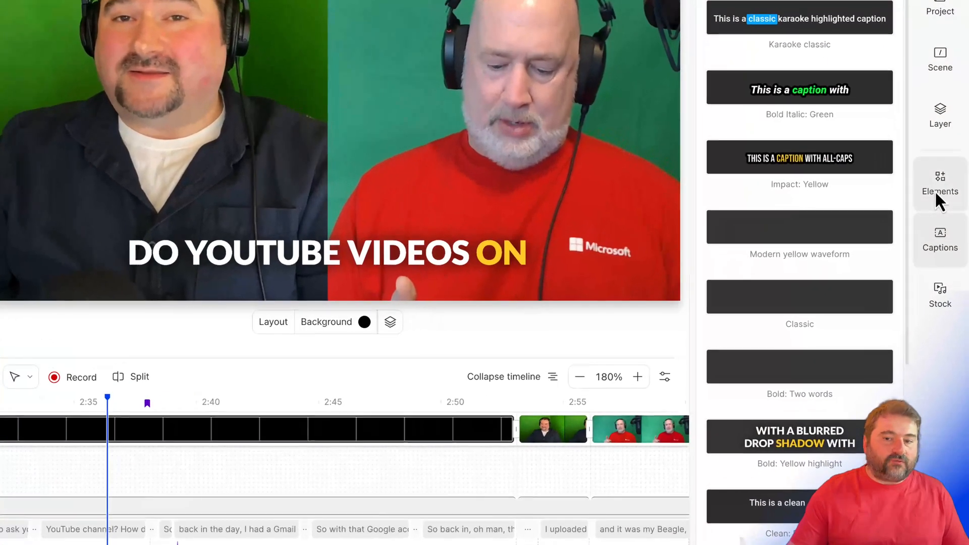
Add a plain text element to the scene and place it over the left-hand speaker's chest, above the captions
click(949, 242)
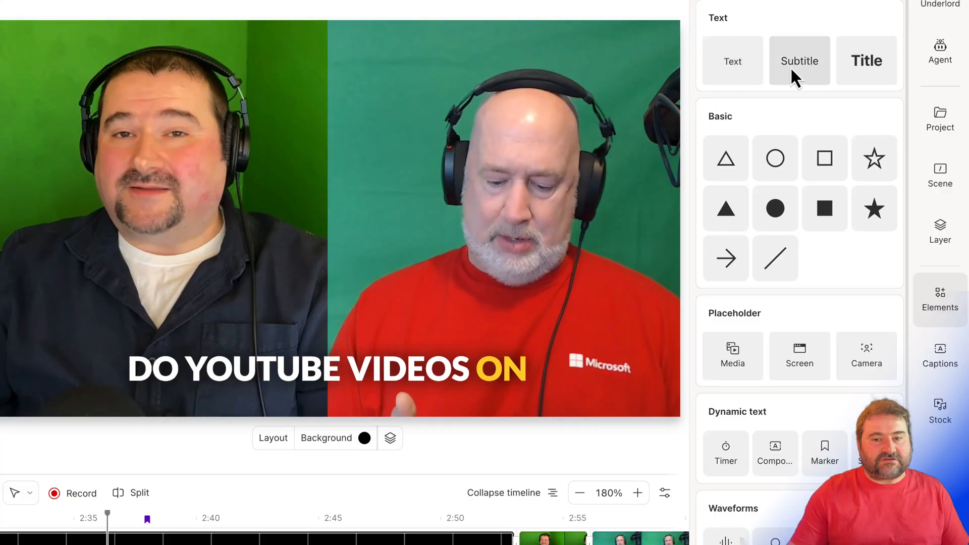
click(733, 63)
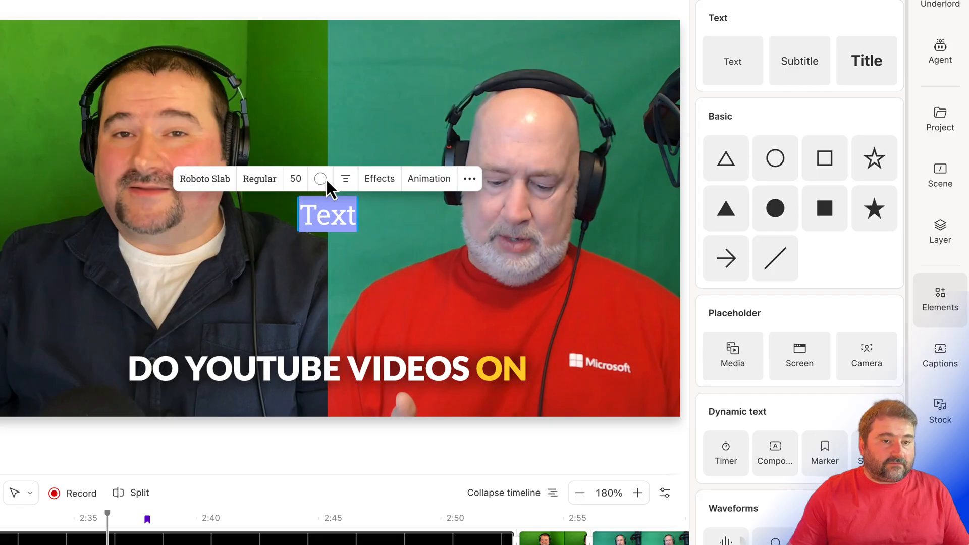
click(340, 11)
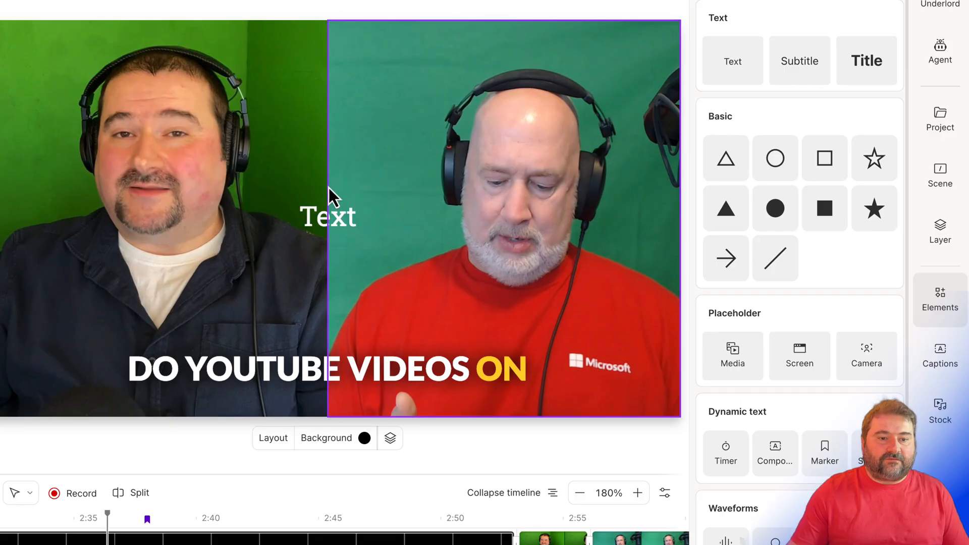
click(327, 229)
drag(320, 231, 137, 323)
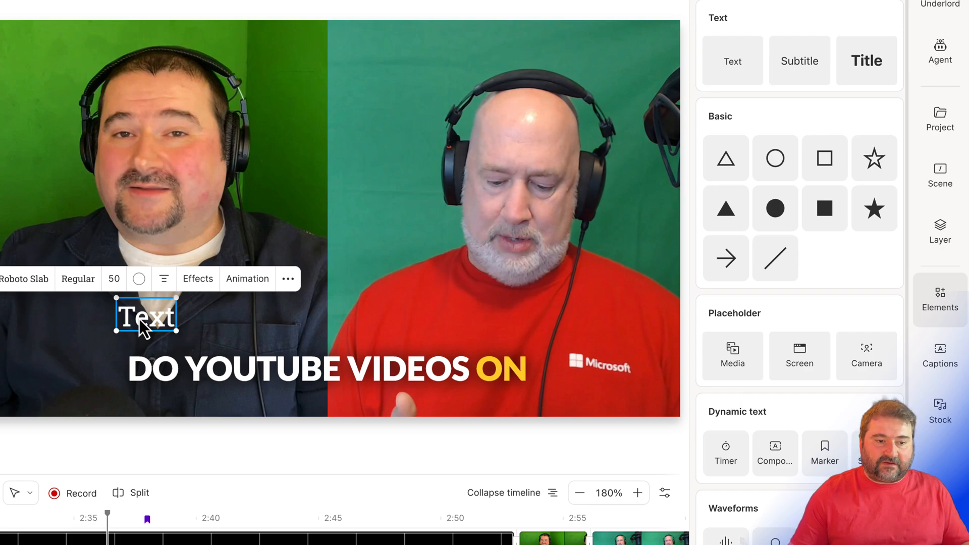
Replace the placeholder wording of the new text element with "This is text"
double_click(144, 323)
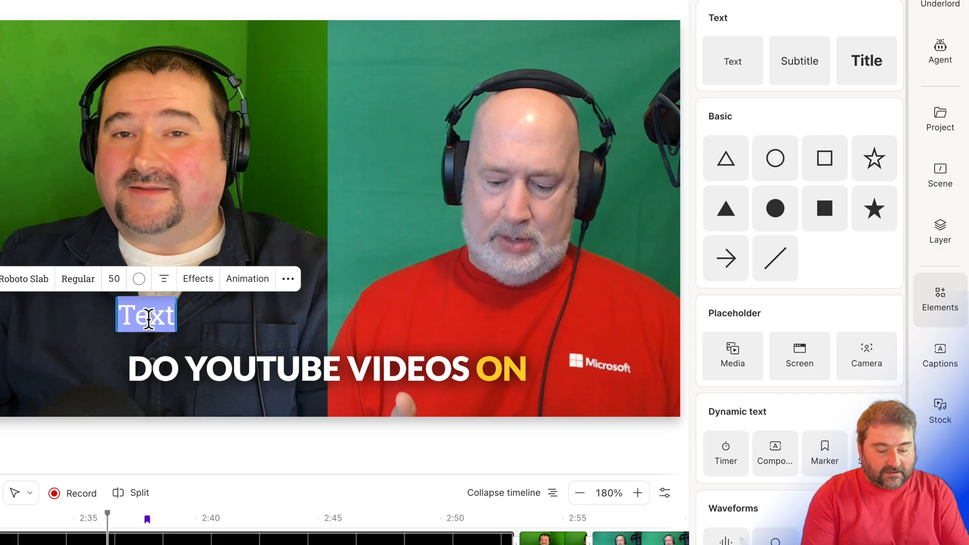
key(BackSpace)
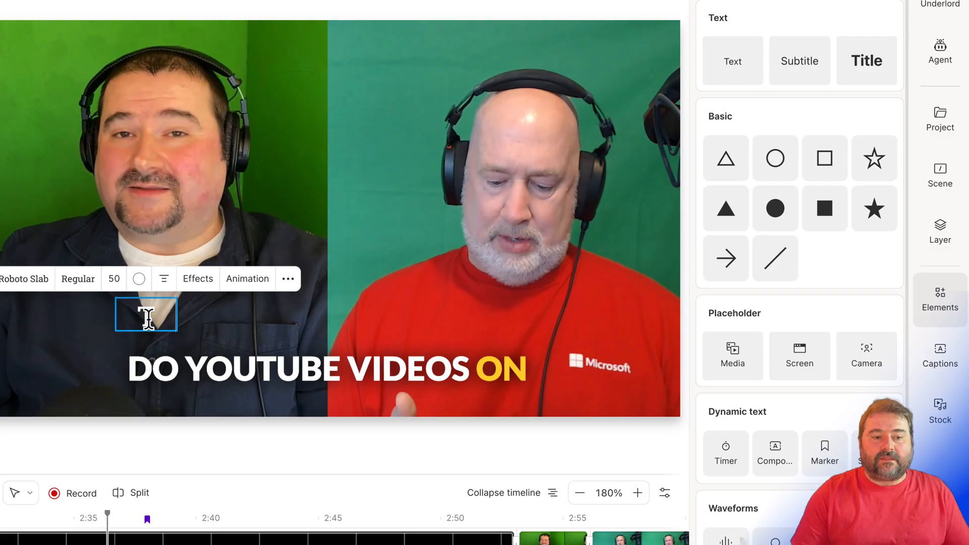
text(This is text)
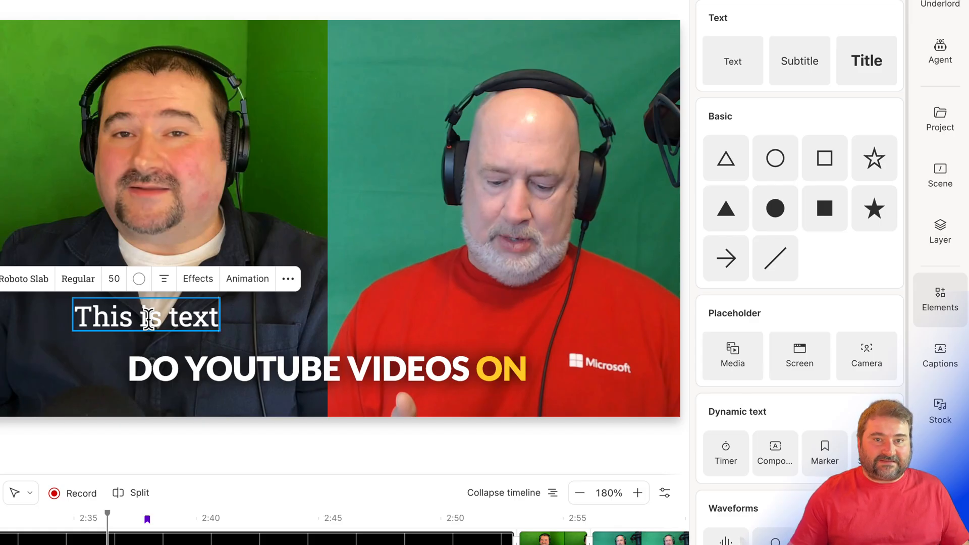
click(157, 446)
Set the type of the "This is text" layer to Speaker
click(170, 334)
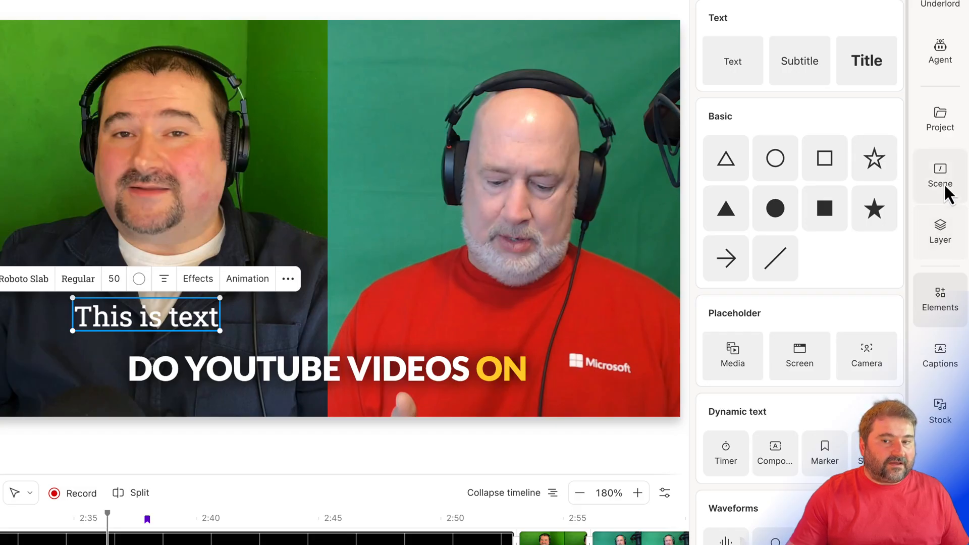
click(937, 232)
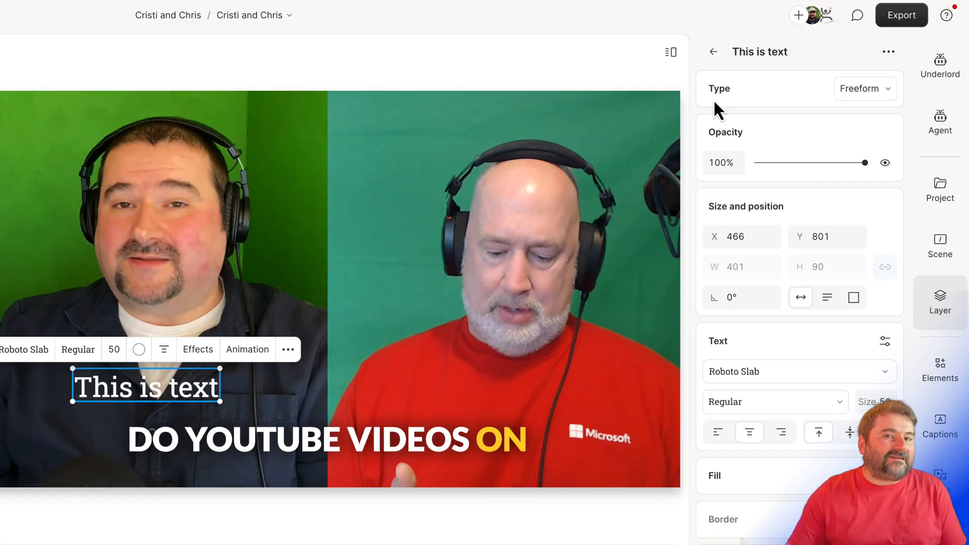
click(875, 98)
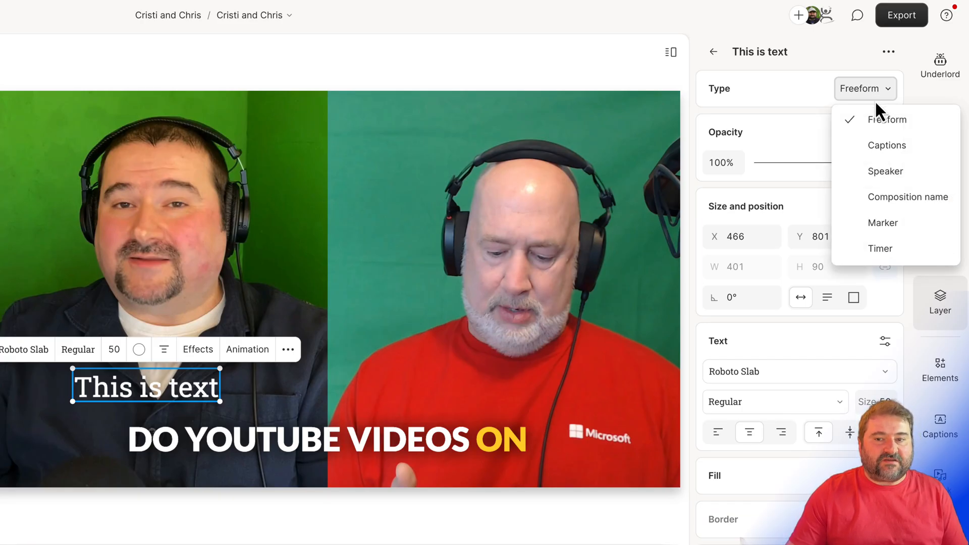
click(882, 173)
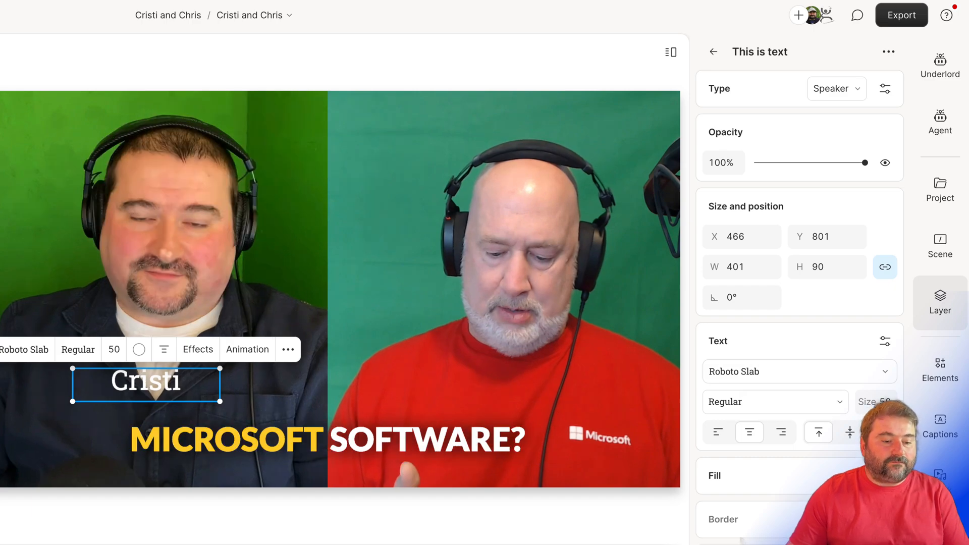
Widen the speaker label to about 591 so a full name fits on one line, and assign it to the left-hand speaker
click(329, 543)
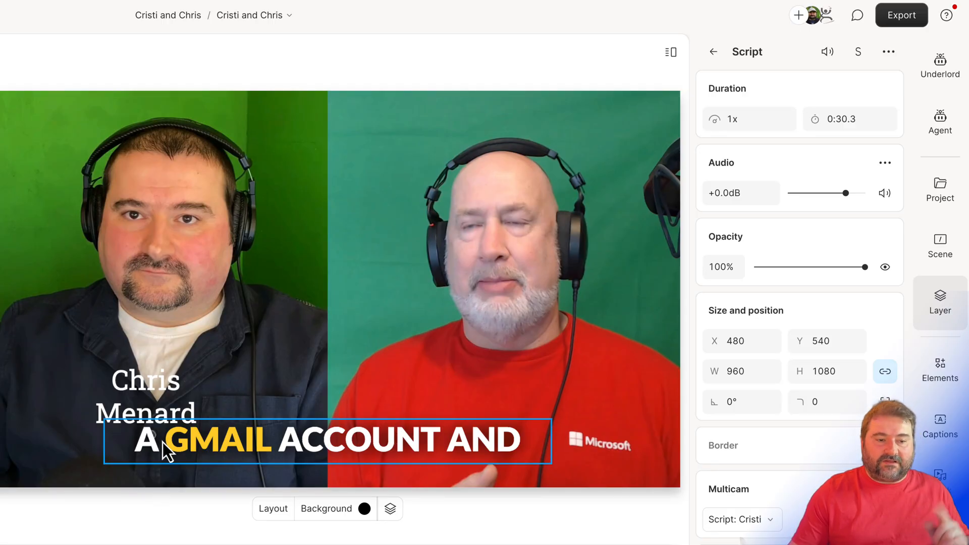
click(153, 391)
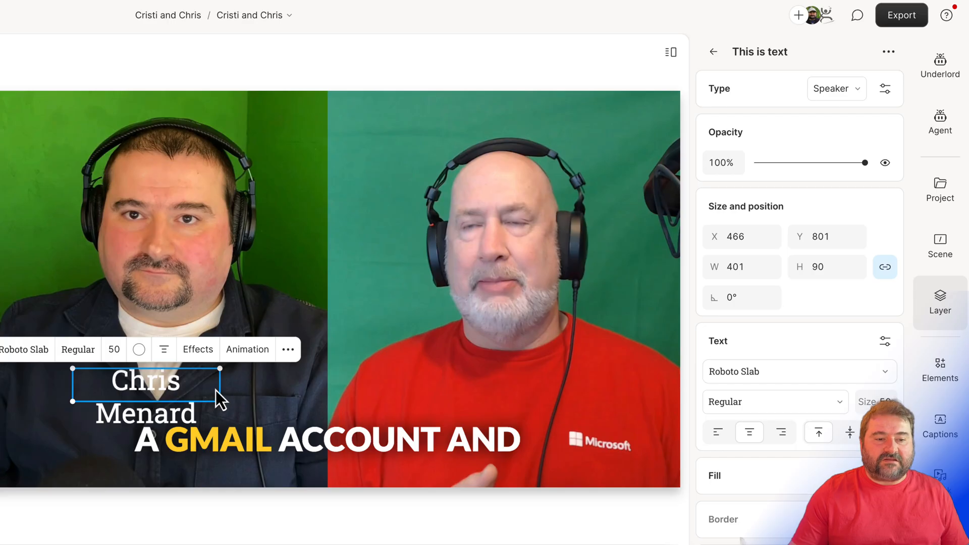
drag(217, 387, 269, 386)
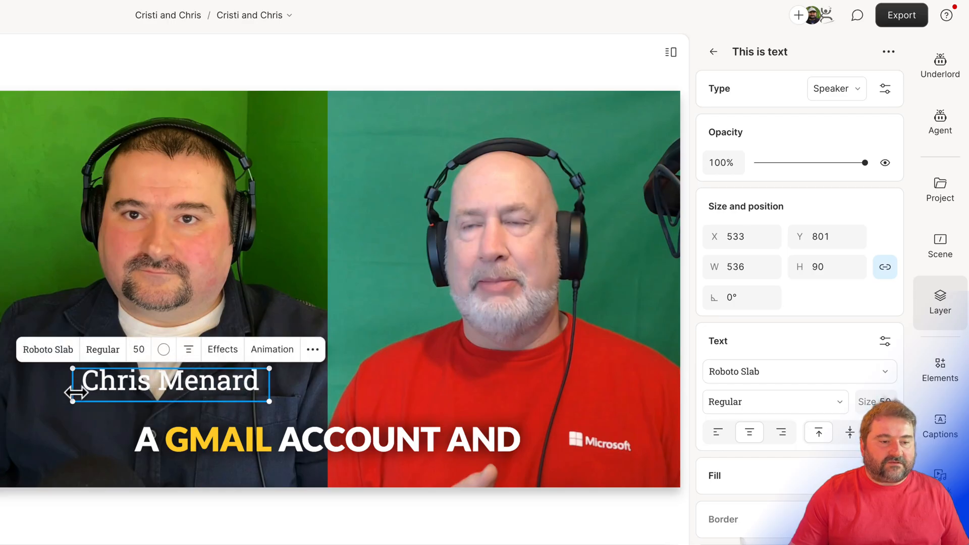
drag(73, 387, 52, 388)
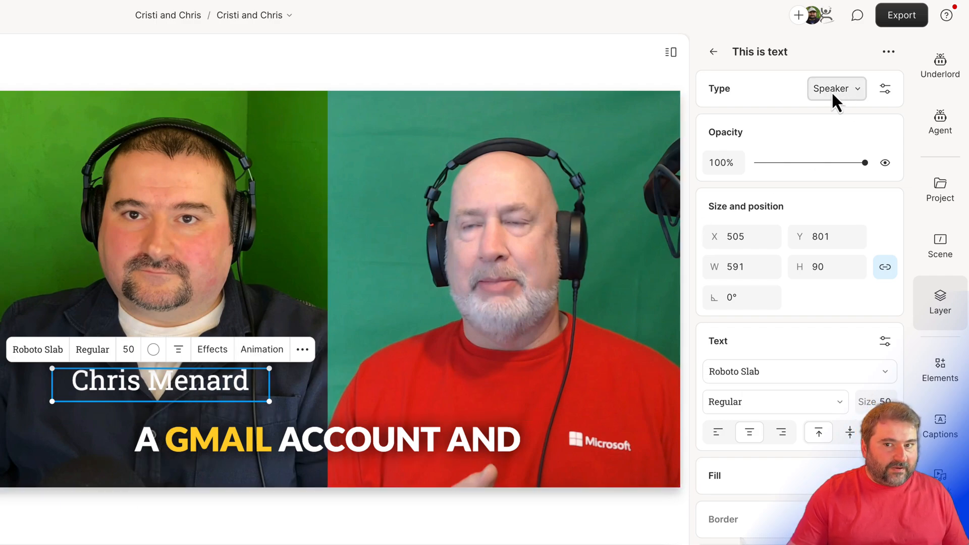
click(888, 93)
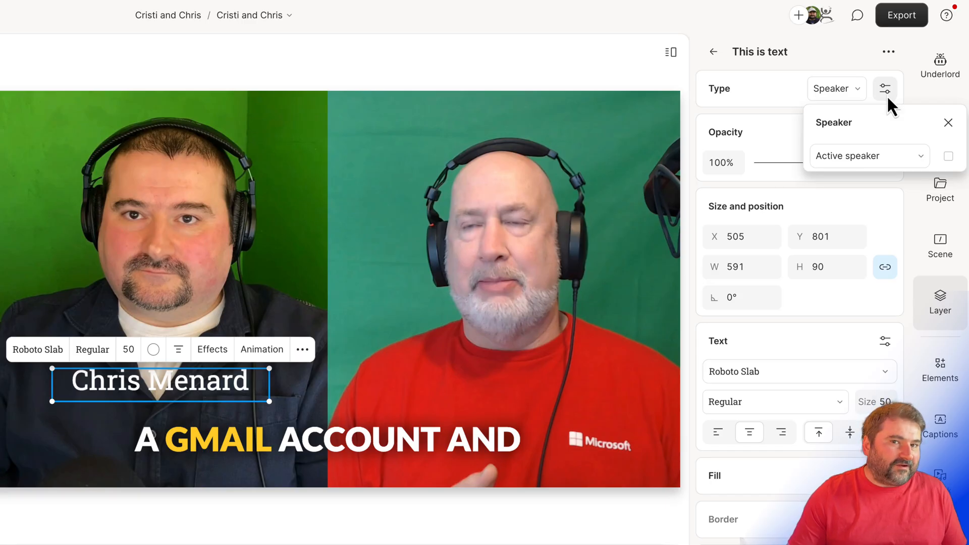
click(873, 160)
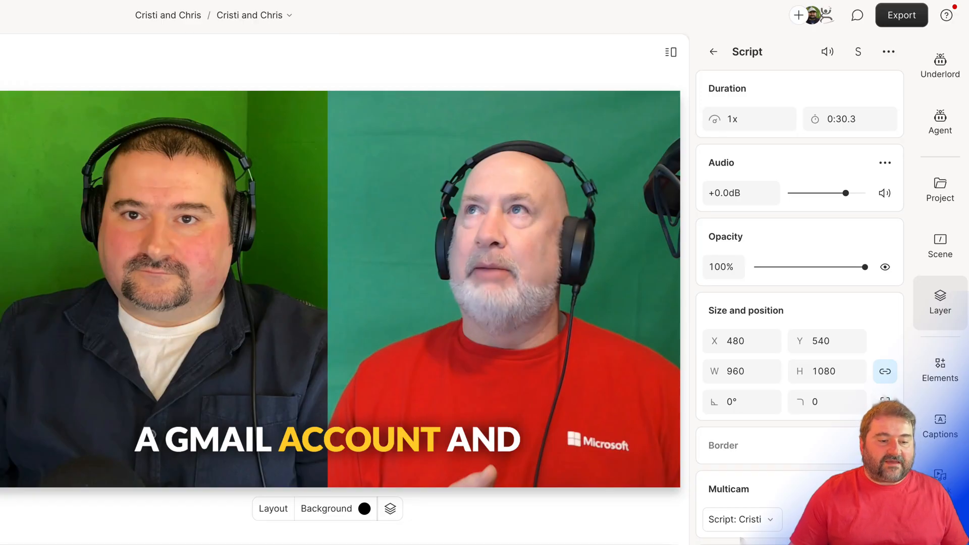
Duplicate the speaker label onto the right-hand person at about X 1466, Y 801, and assign the copy to that speaker
click(155, 376)
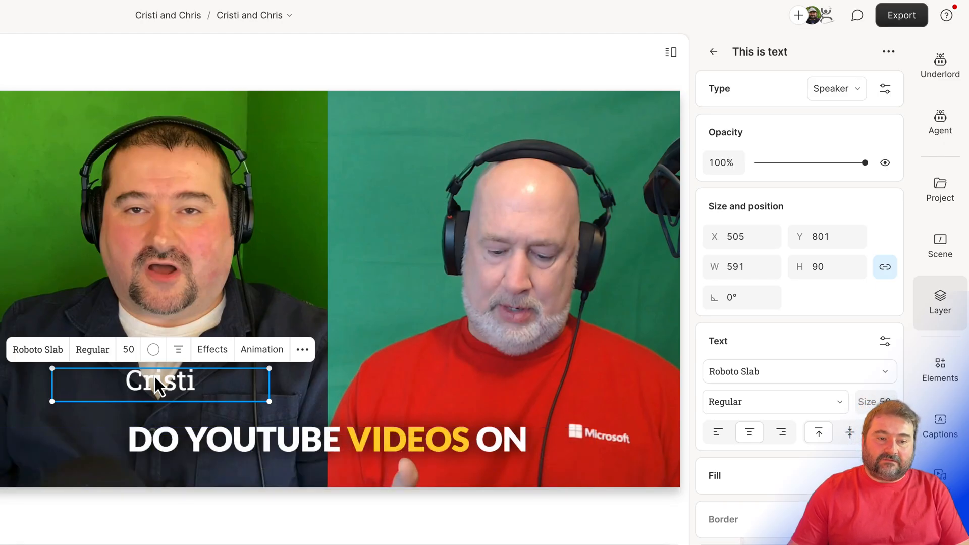
drag(155, 376, 516, 386)
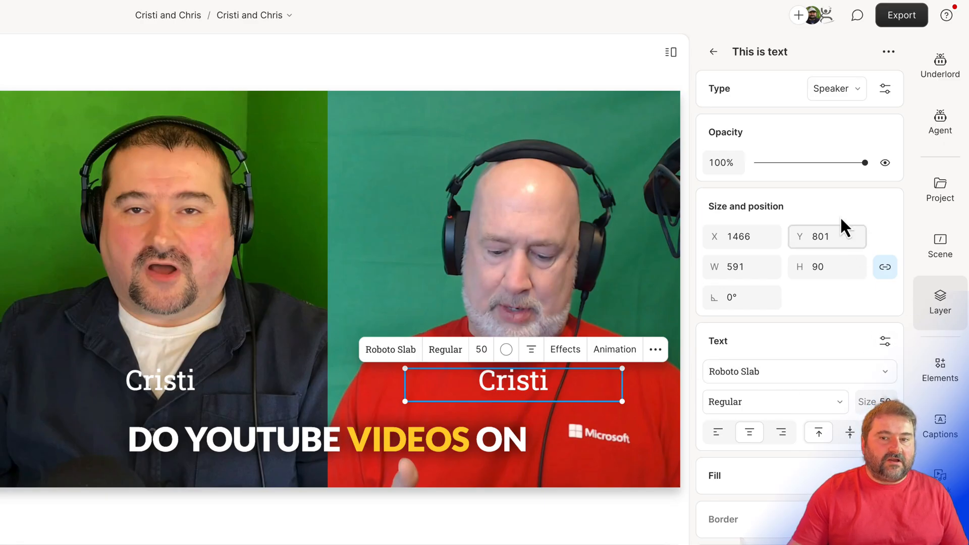
click(886, 90)
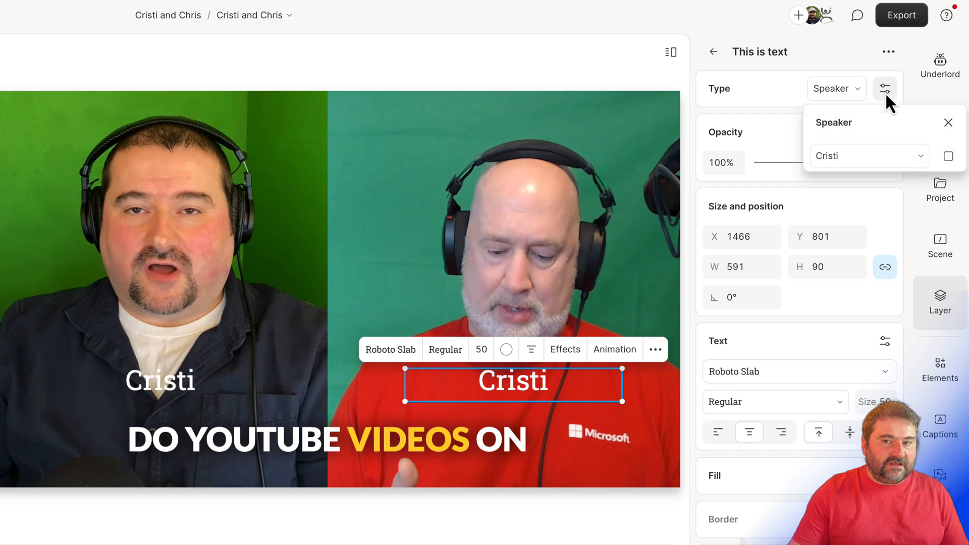
click(880, 161)
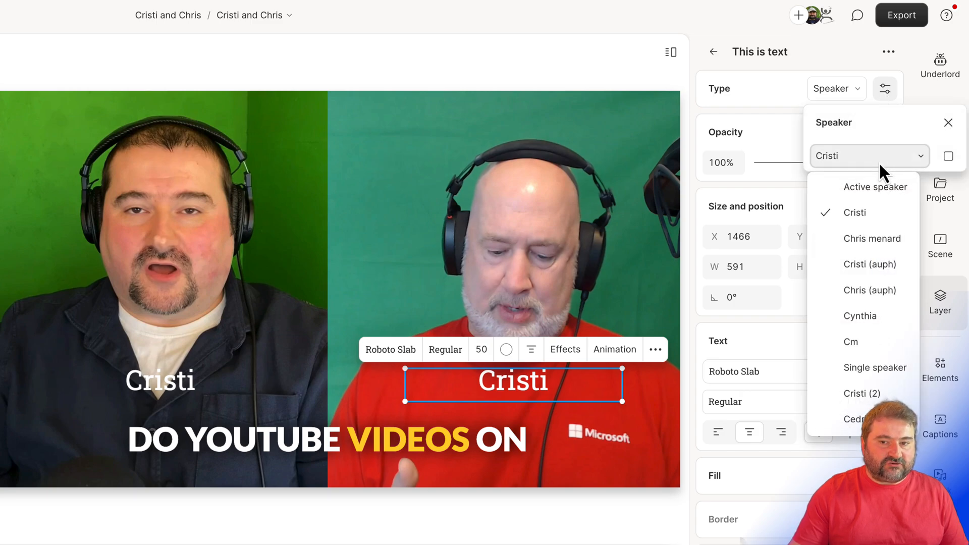
click(872, 243)
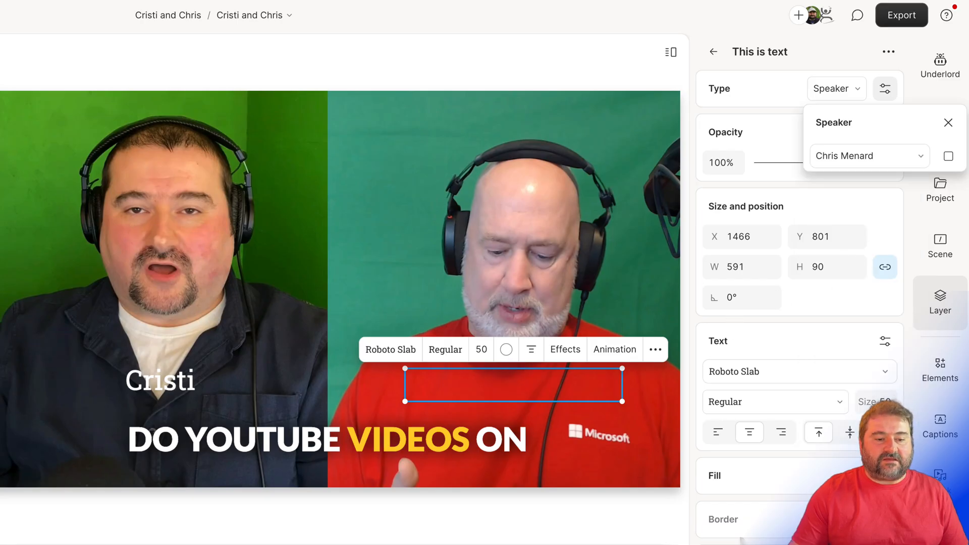
Play the change of speaker from about 2:35 to check that each name label follows its own speaker
click(353, 543)
click(354, 543)
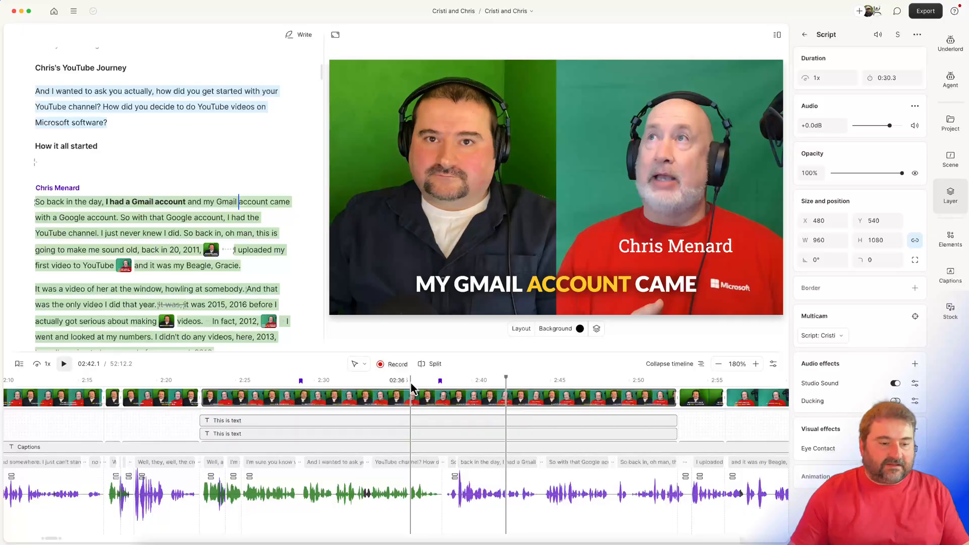
click(398, 389)
key(space)
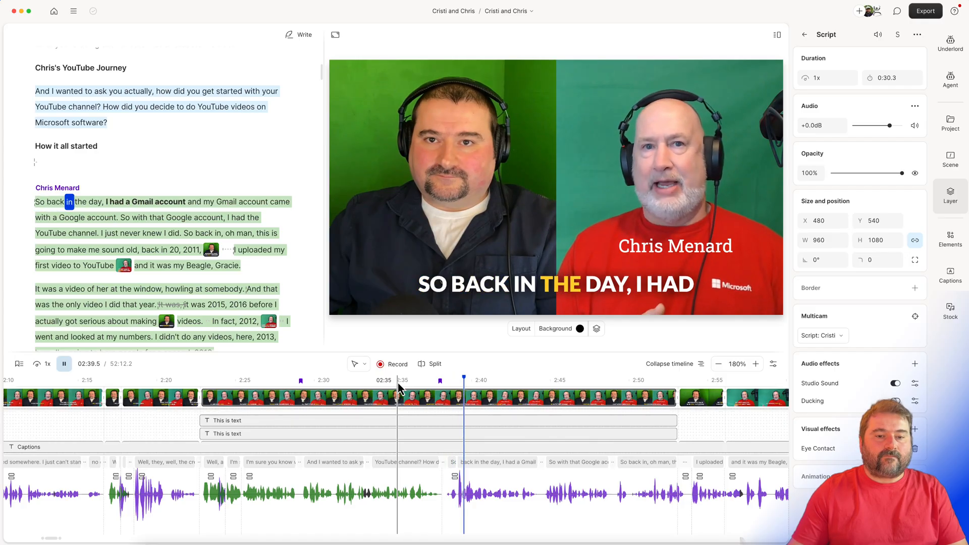
key(space)
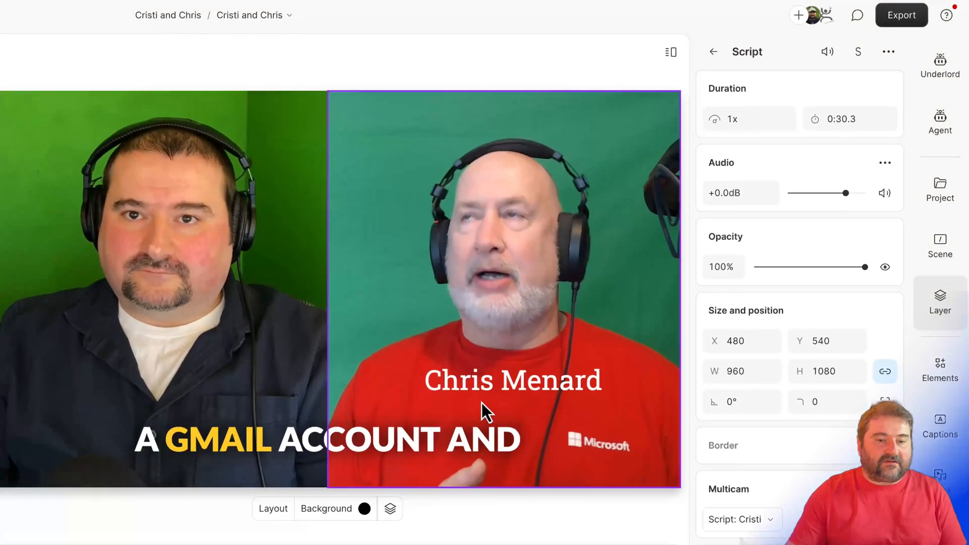
Open the type choices of the right-hand speaker's name label
click(515, 378)
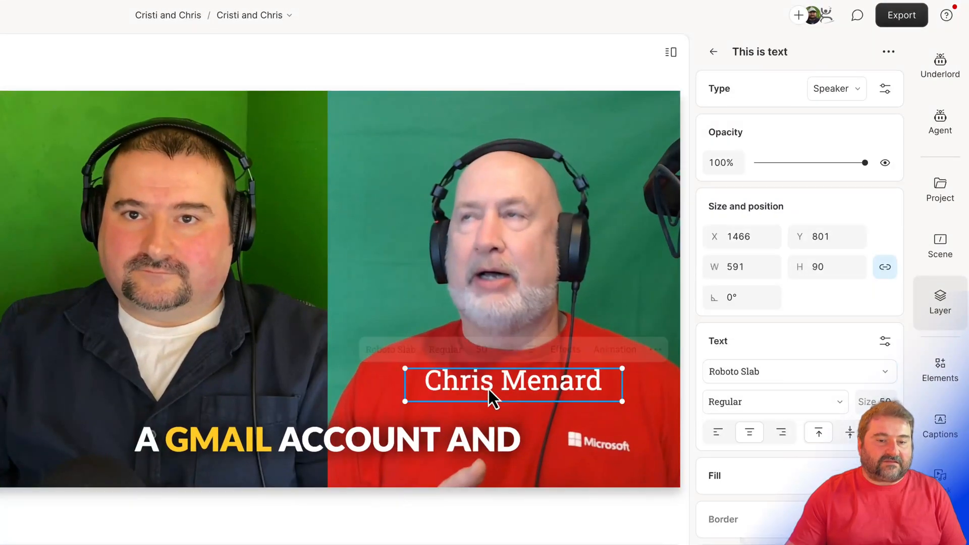
click(875, 99)
click(850, 96)
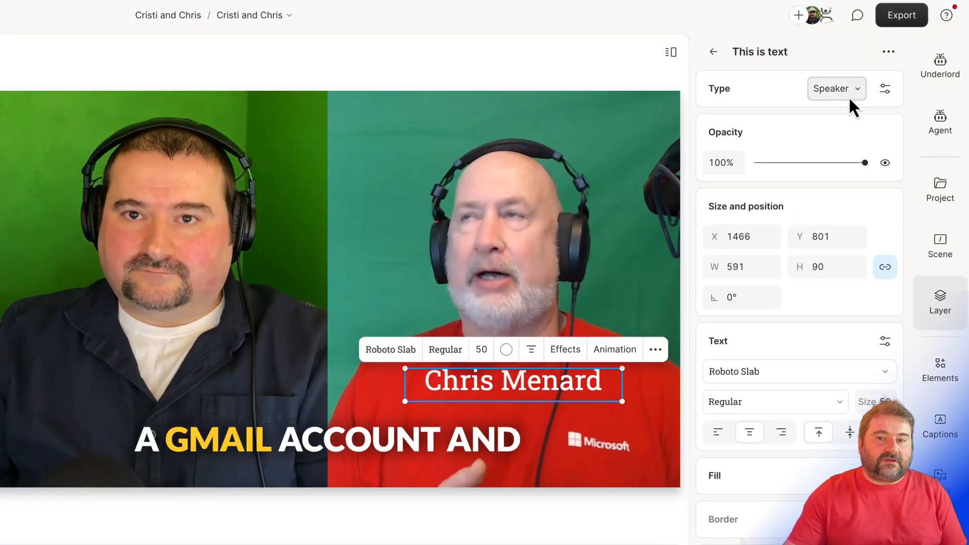
click(849, 96)
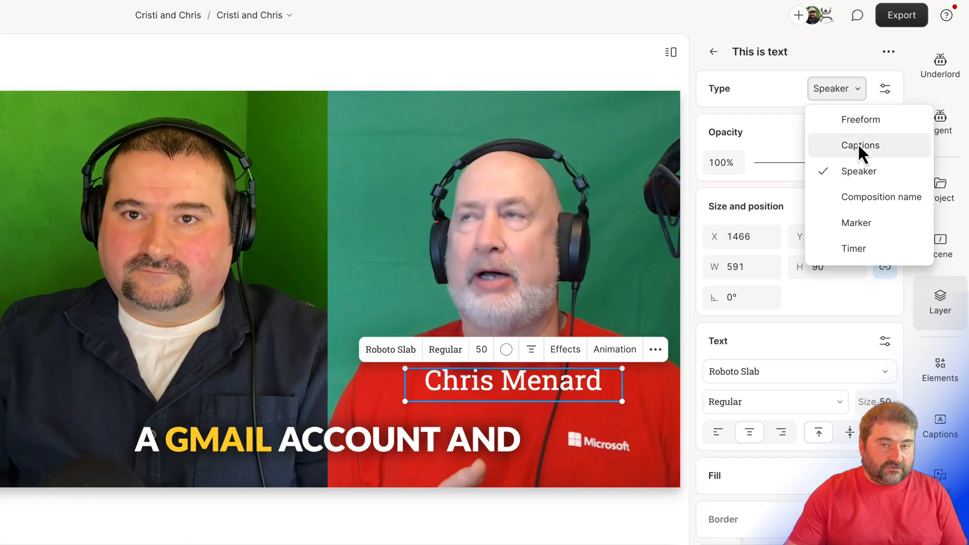